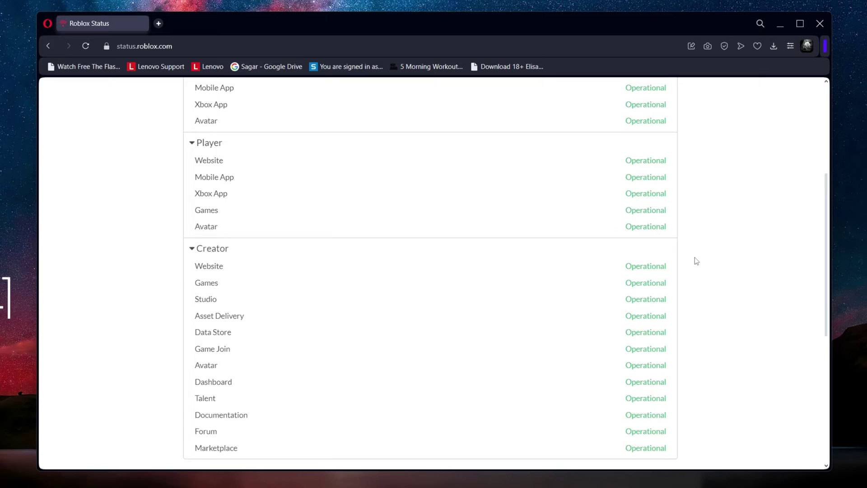
pyautogui.scroll(-5, 695, 256)
pyautogui.scroll(4, 695, 257)
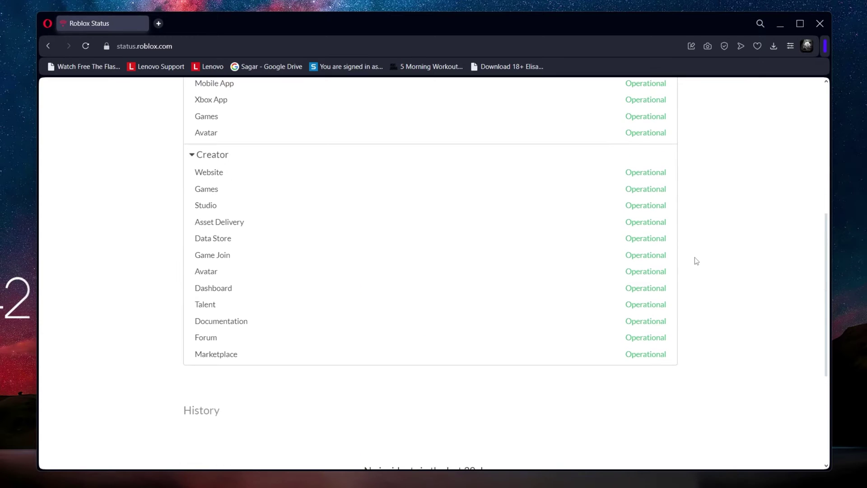
pyautogui.scroll(3, 696, 261)
pyautogui.scroll(4, 696, 260)
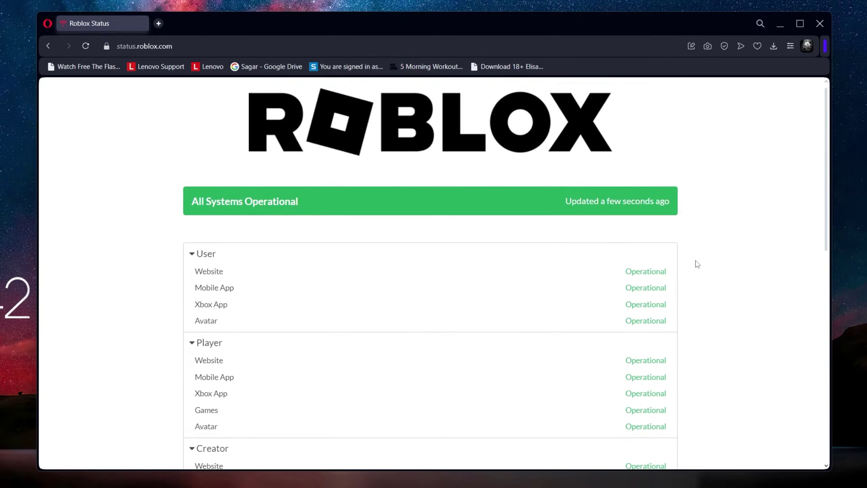
# Run a Speedtest by Ookla test at speedtest.net in a new Opera tab
pyautogui.click(159, 24)
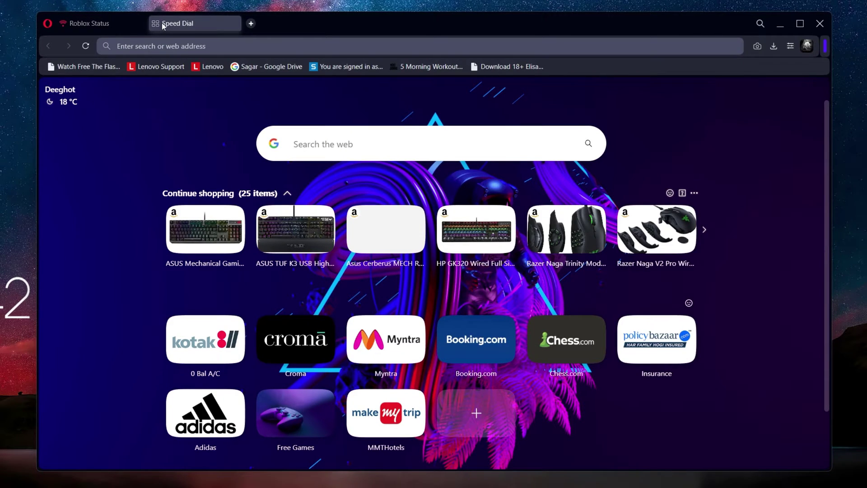
pyautogui.write('speedtest.net')
pyautogui.press('Return')
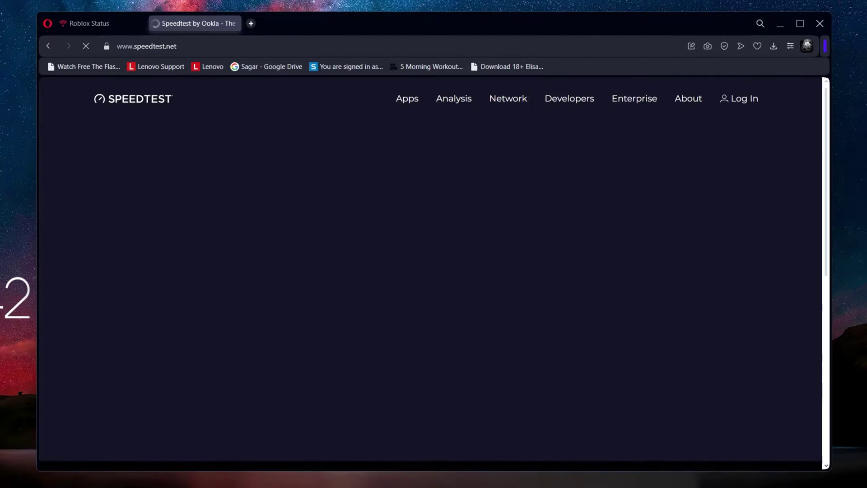
pyautogui.click(400, 278)
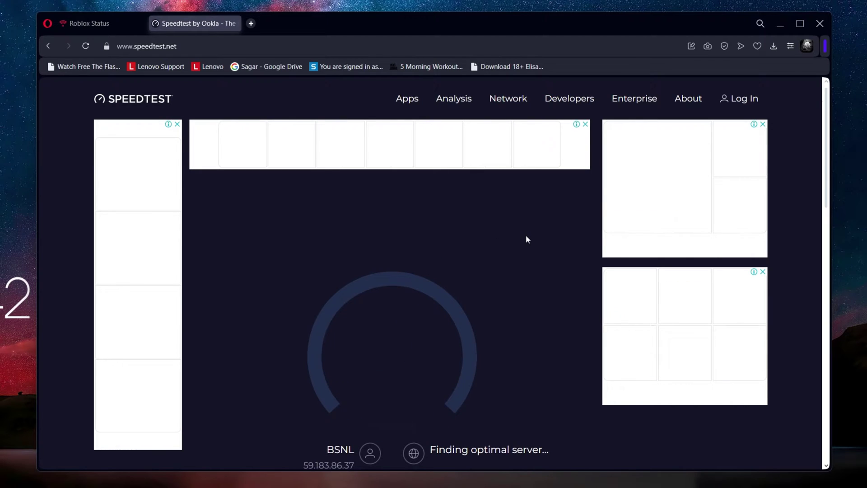
pyautogui.scroll(-1, 525, 235)
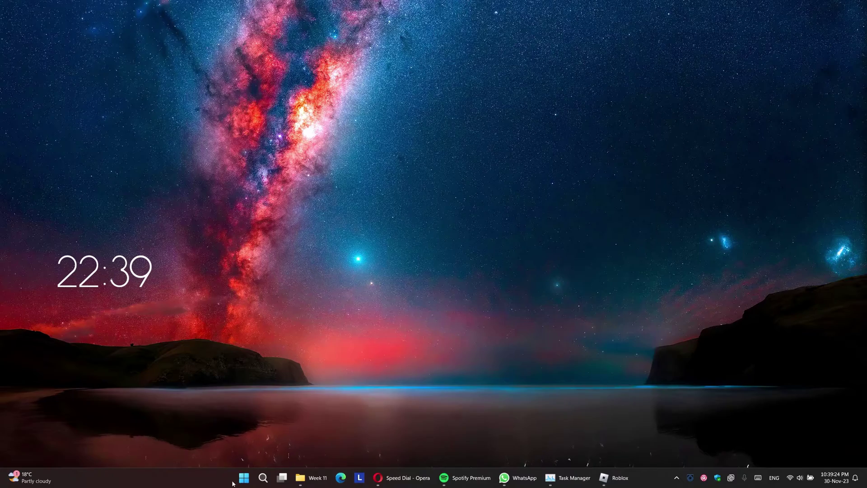
# End the Roblox process from Task Manager's Processes list
pyautogui.click(244, 477)
pyautogui.write('tas')
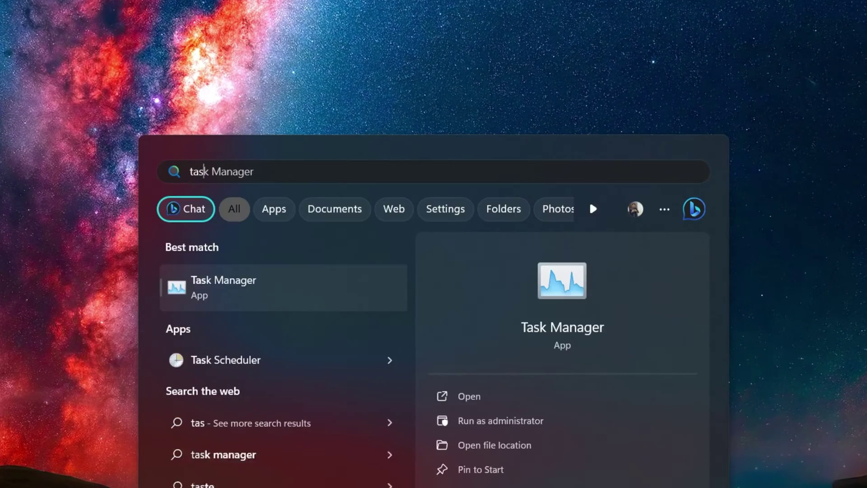
pyautogui.press('Return')
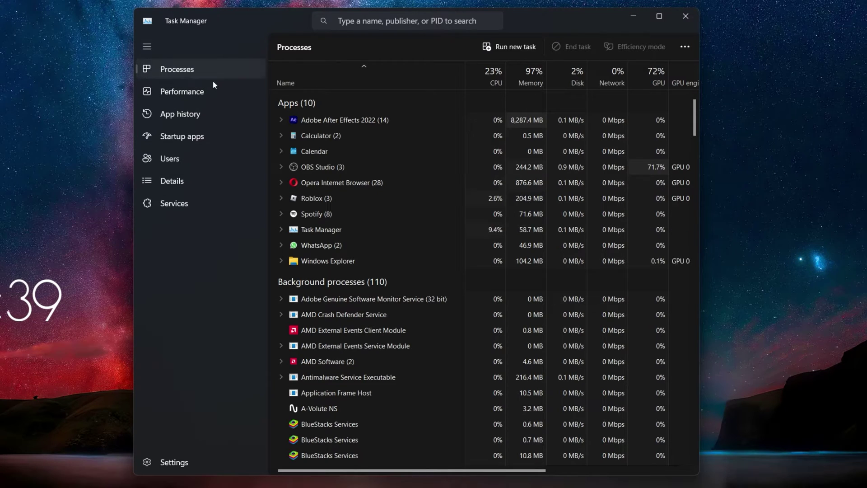
pyautogui.click(317, 198)
pyautogui.rightClick(318, 198)
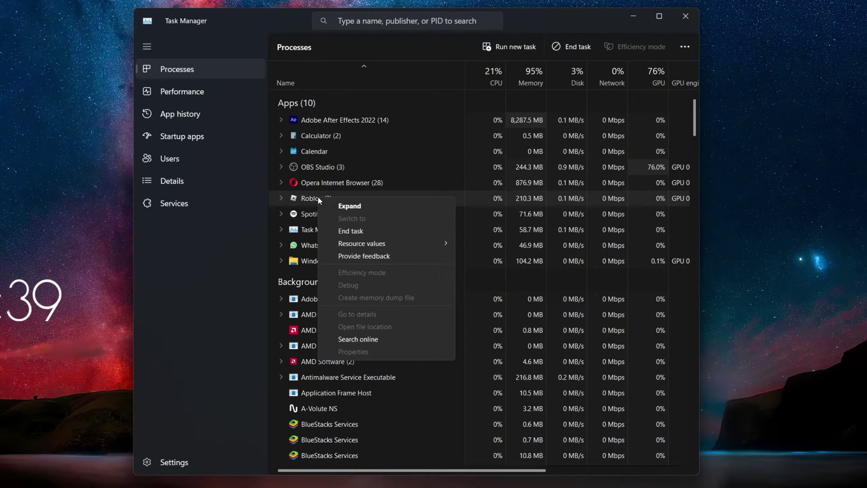
pyautogui.click(351, 231)
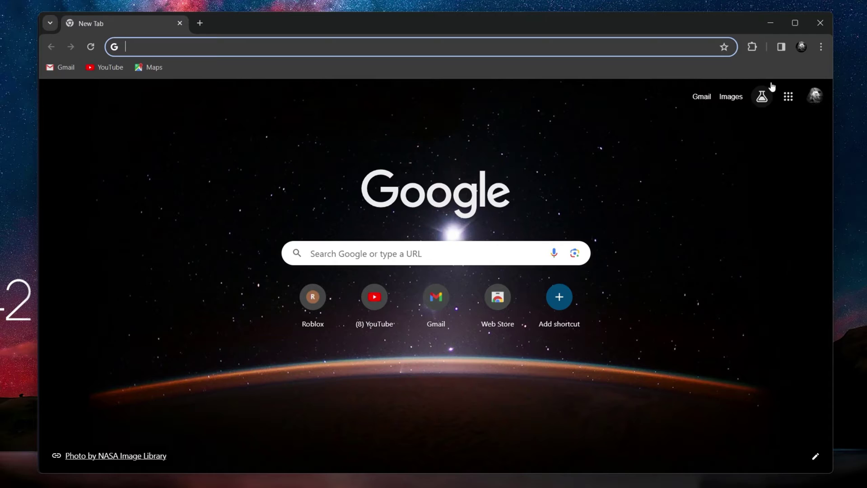
# Delete roblox.com's stored data in Chrome's site settings under all sites
pyautogui.click(822, 49)
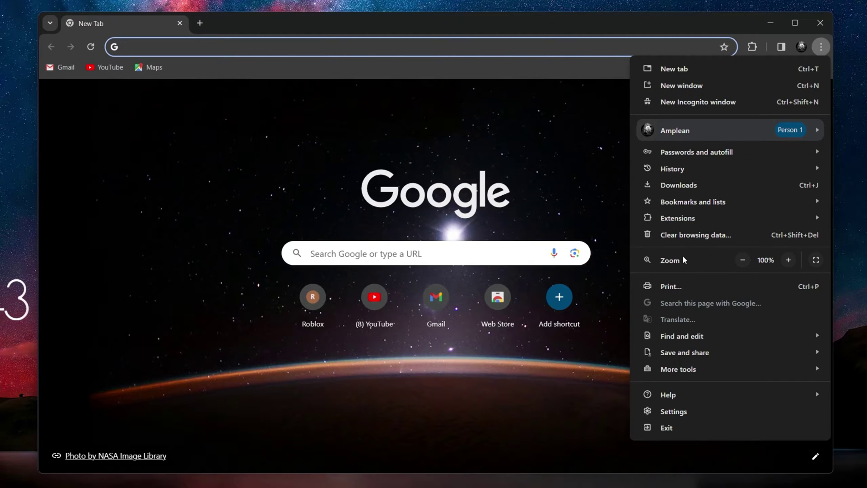
pyautogui.click(674, 412)
pyautogui.write('sit')
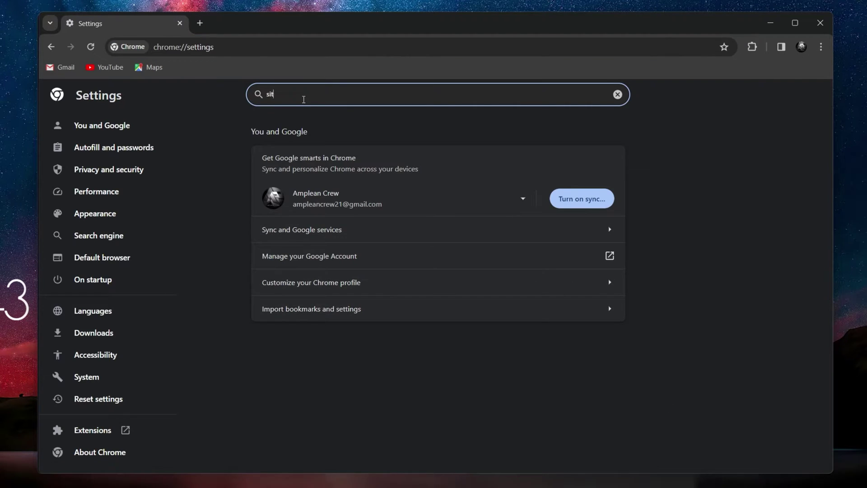
pyautogui.write('e settings')
pyautogui.click(281, 332)
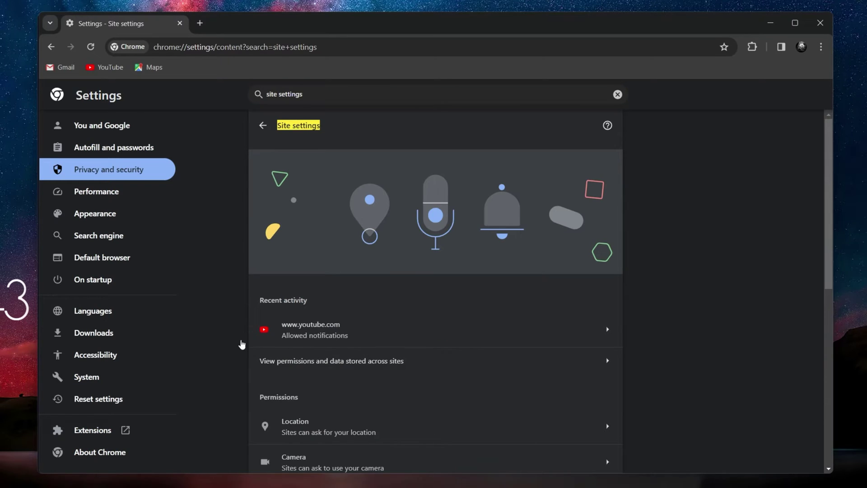
pyautogui.scroll(-5, 487, 342)
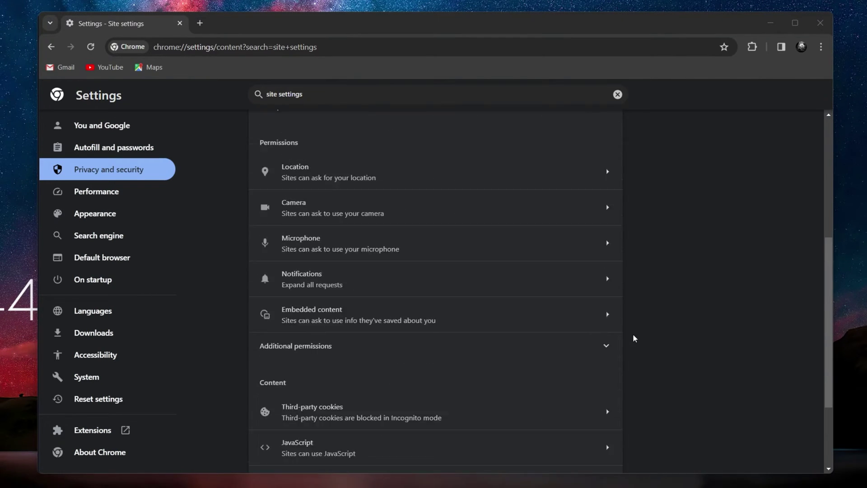
pyautogui.scroll(3, 460, 242)
pyautogui.click(459, 241)
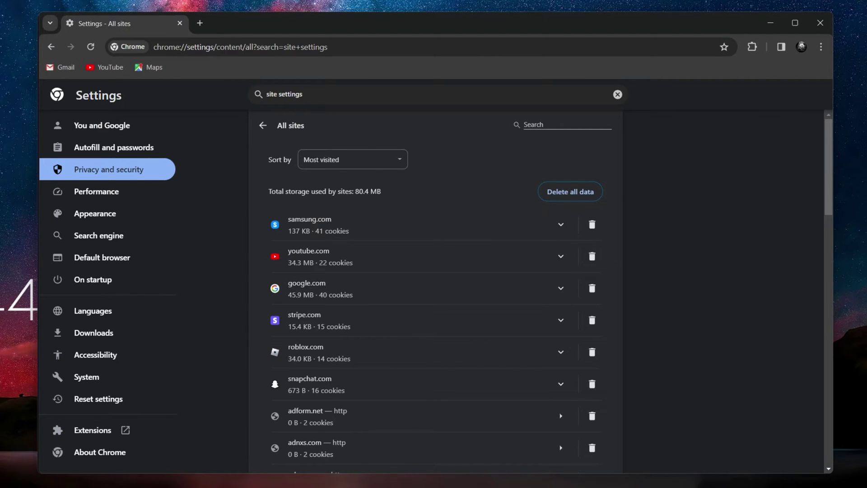
pyautogui.click(560, 353)
pyautogui.click(592, 352)
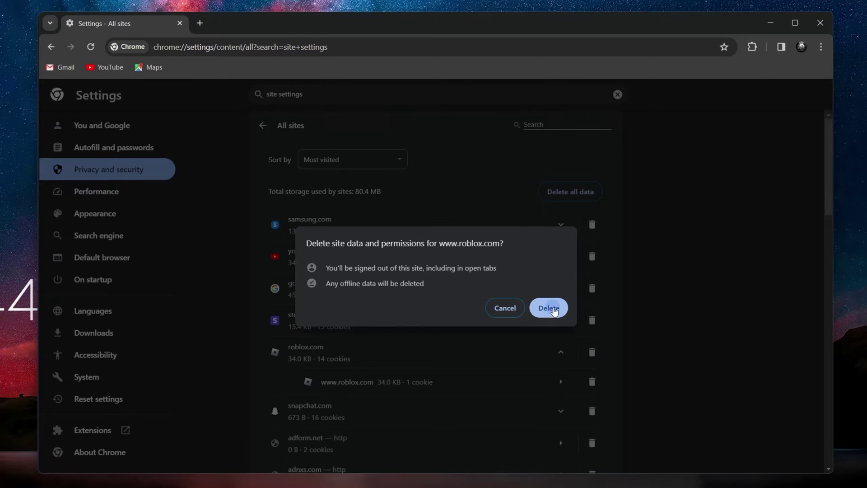
pyautogui.click(549, 308)
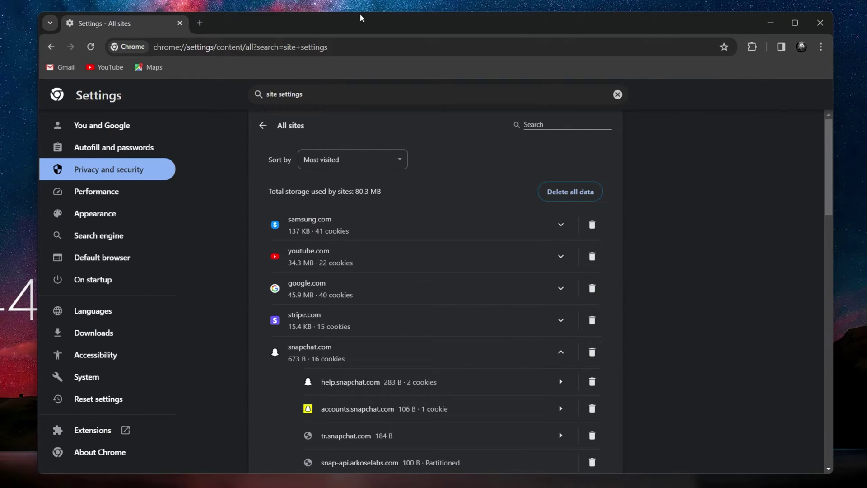
# Close the Chrome Settings tab, leaving a new tab, and minimize Chrome
pyautogui.click(199, 23)
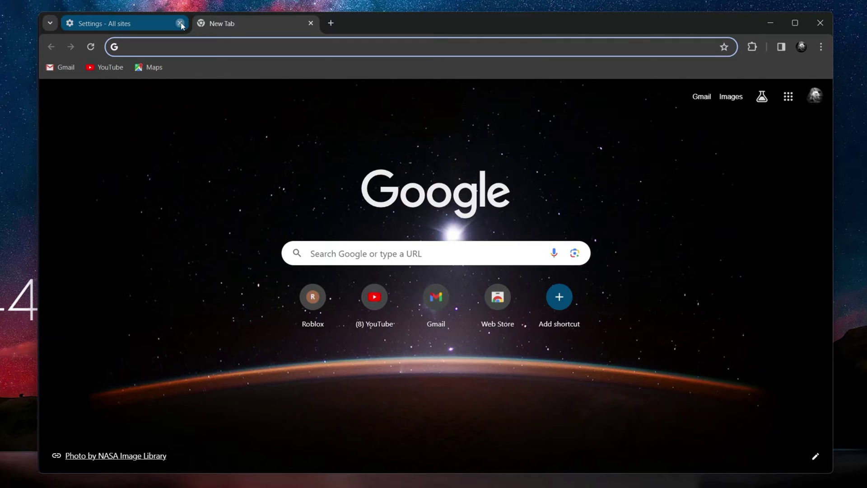
pyautogui.click(180, 23)
pyautogui.click(769, 21)
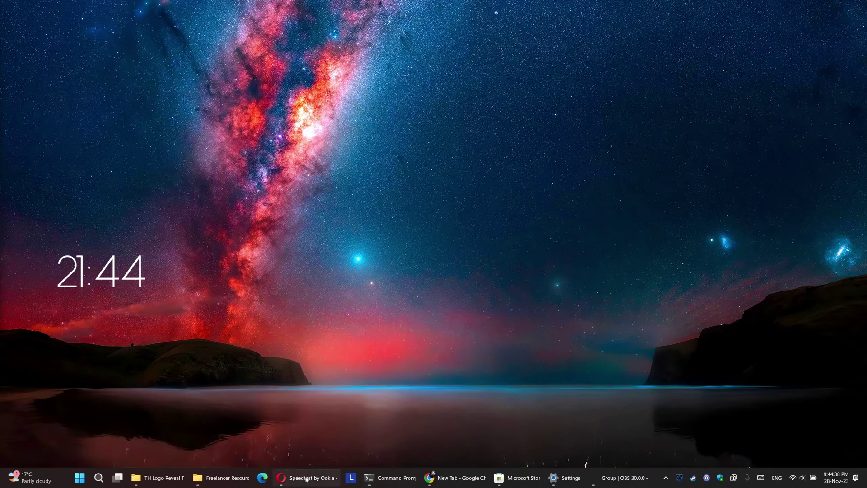
pyautogui.moveTo(307, 478)
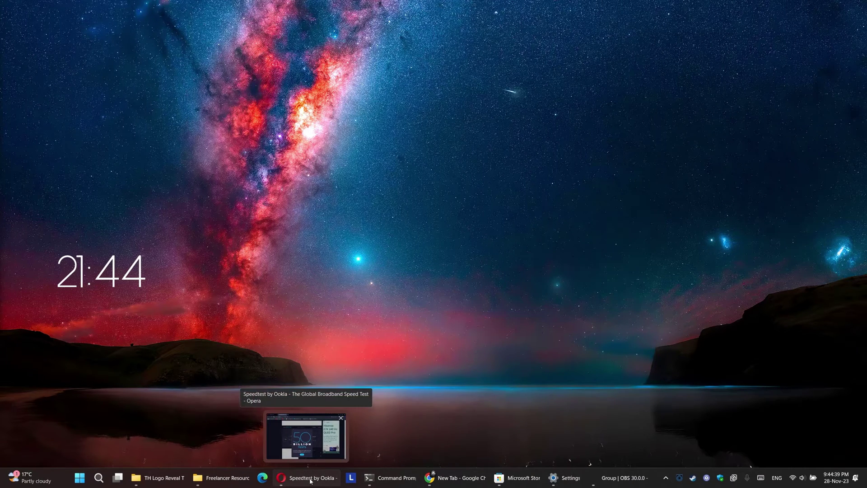
# Turn off Allow VPN over metered networks in Network & internet > VPN settings
pyautogui.click(568, 479)
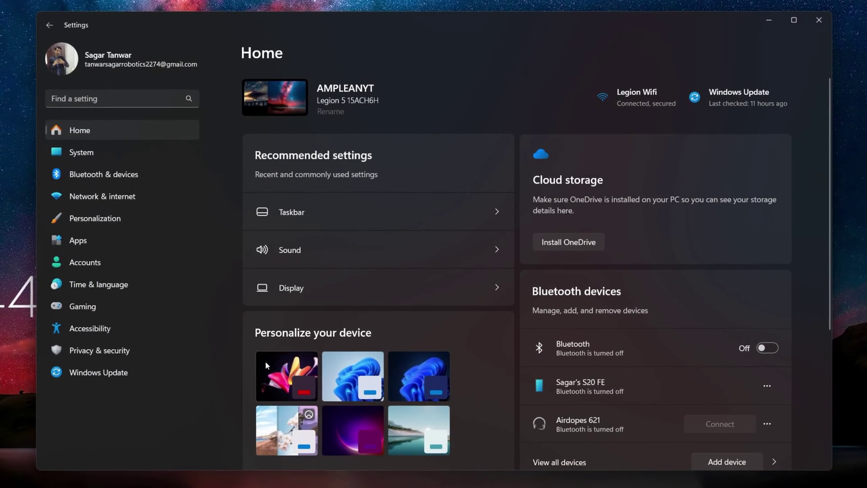
pyautogui.click(127, 195)
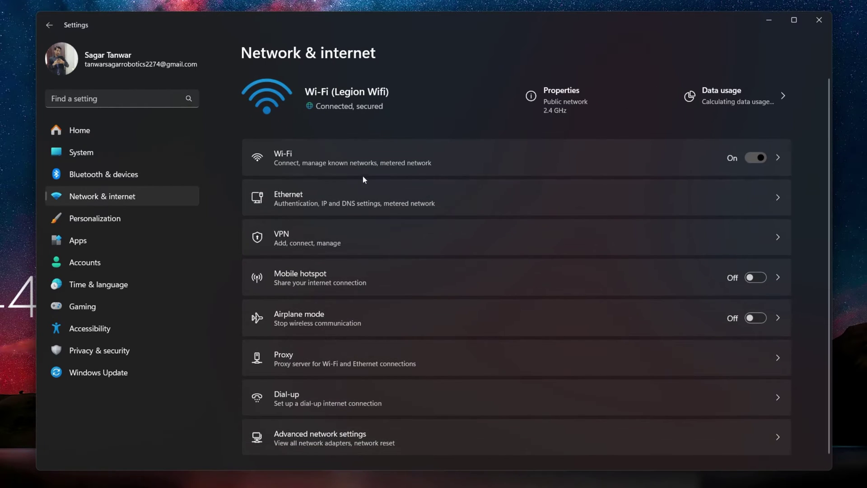
pyautogui.click(327, 239)
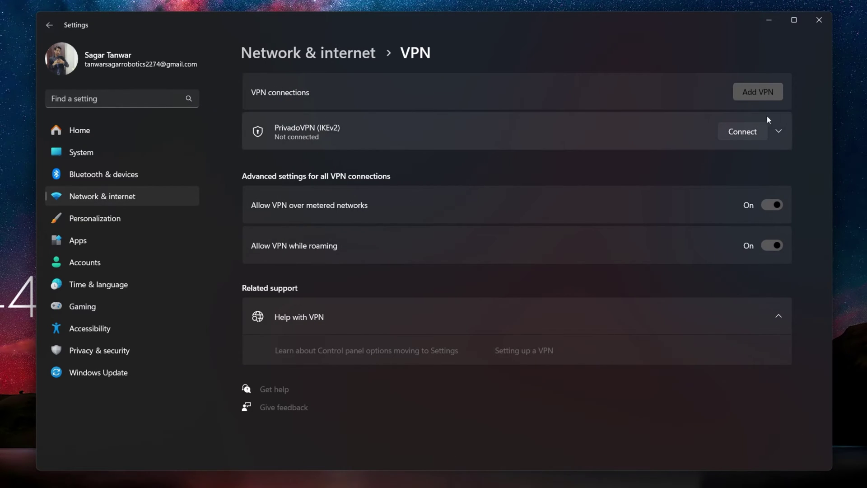
pyautogui.click(779, 205)
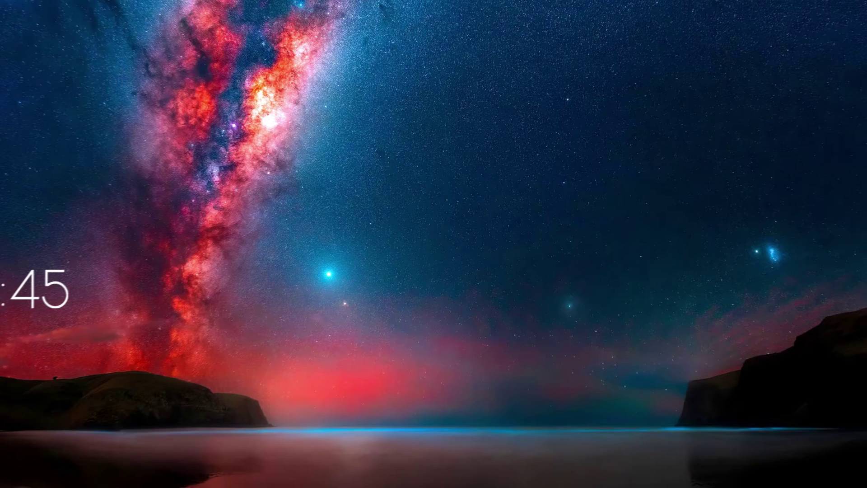
# Load the PrivadoVPN link from clipboard history in Opera and dismiss its cookie notice
pyautogui.click(259, 22)
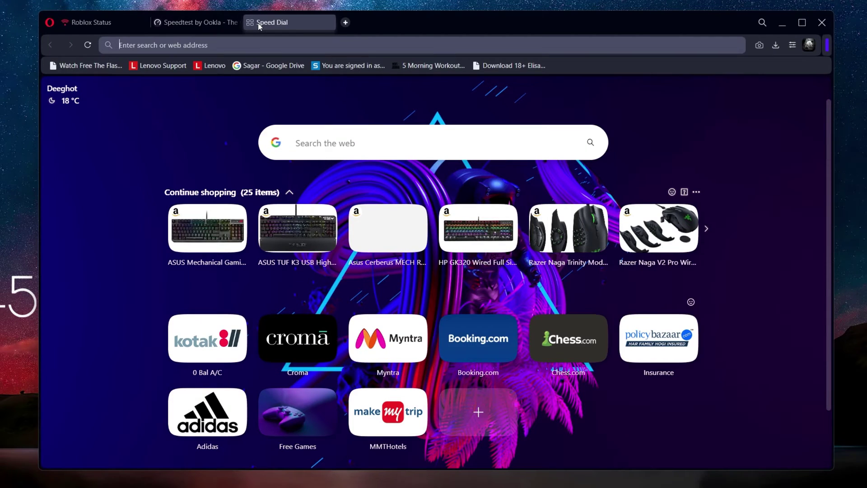
pyautogui.press('super+v')
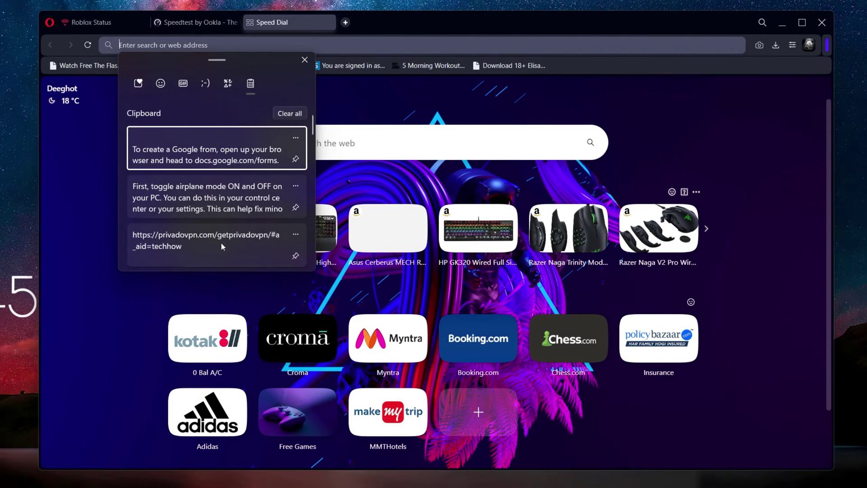
pyautogui.click(221, 241)
pyautogui.press('Return')
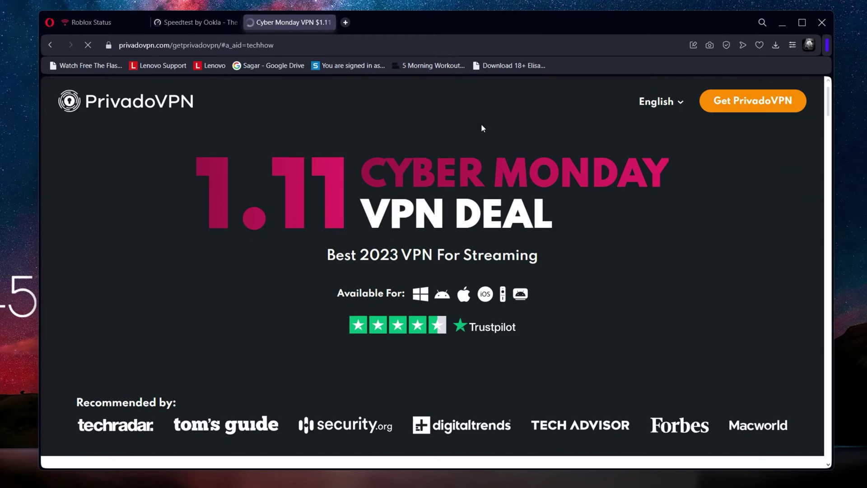
pyautogui.scroll(-3, 630, 180)
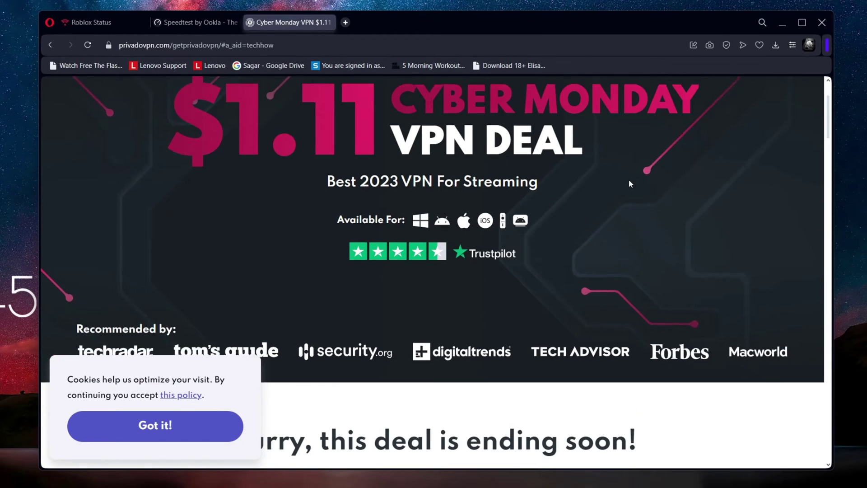
pyautogui.scroll(3, 629, 180)
pyautogui.click(185, 420)
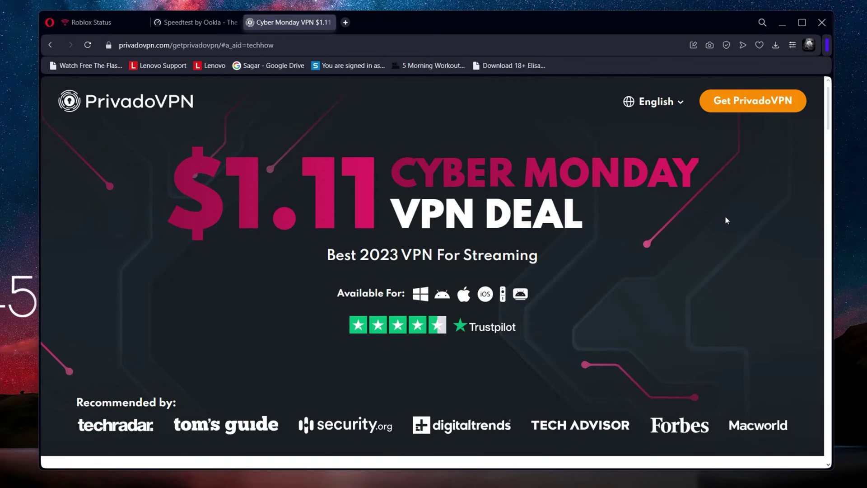
pyautogui.scroll(-5, 747, 215)
pyautogui.scroll(-4, 756, 212)
pyautogui.scroll(-2, 757, 215)
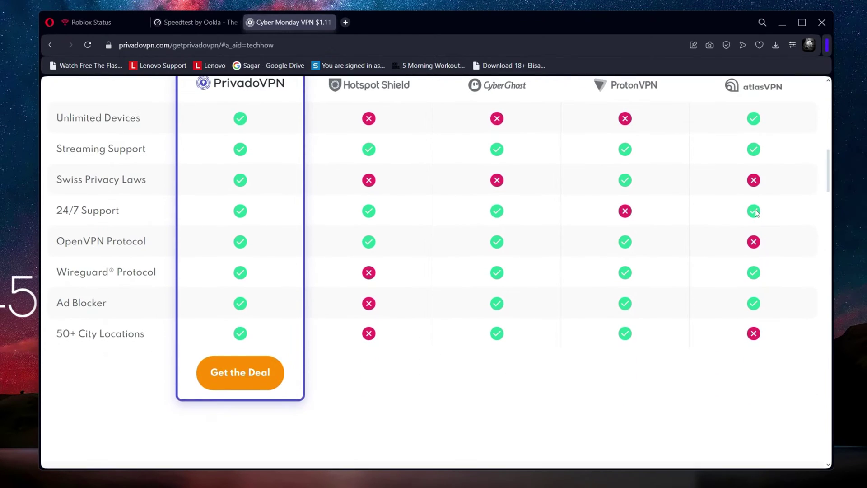
pyautogui.scroll(-4, 757, 212)
pyautogui.scroll(-2, 745, 212)
pyautogui.scroll(5, 739, 211)
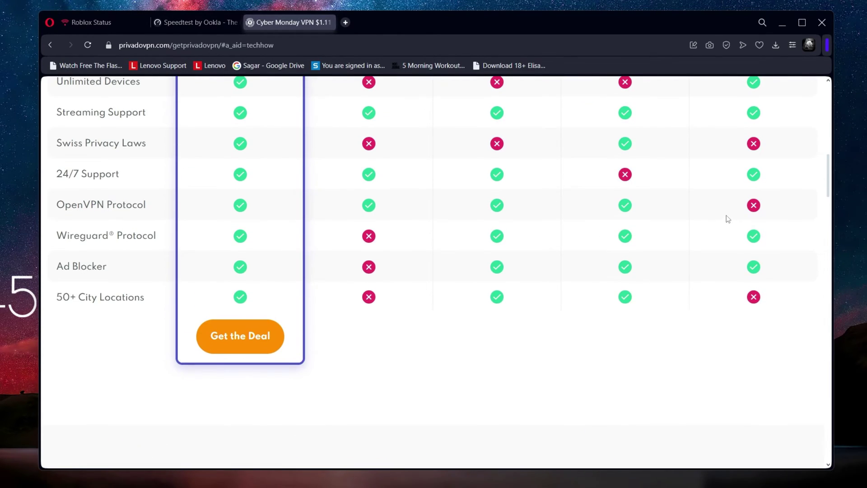
pyautogui.scroll(1, 723, 216)
pyautogui.scroll(5, 722, 216)
pyautogui.scroll(2, 722, 217)
pyautogui.scroll(4, 723, 216)
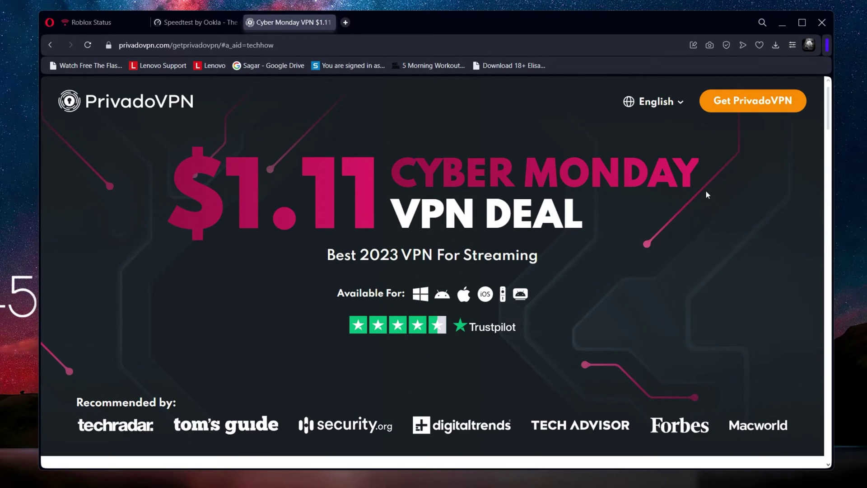
# Find Roblox by searching 'roblo' in Installed apps and confirm uninstalling it
pyautogui.click(784, 22)
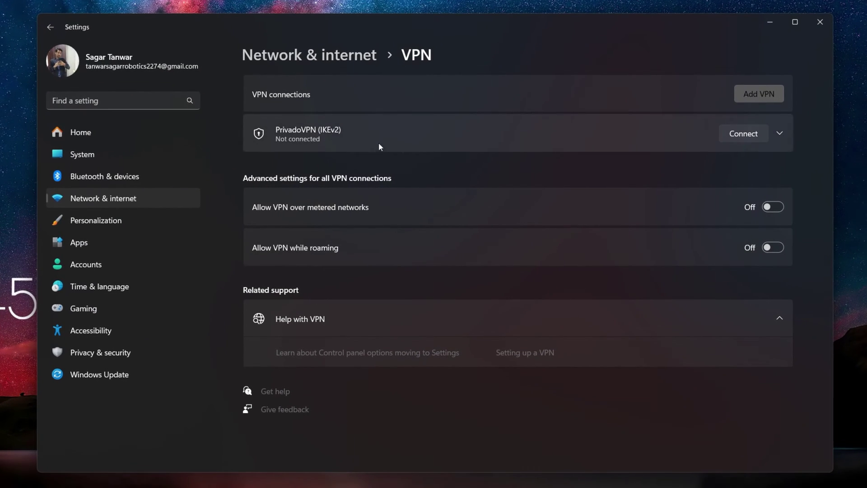
pyautogui.click(114, 248)
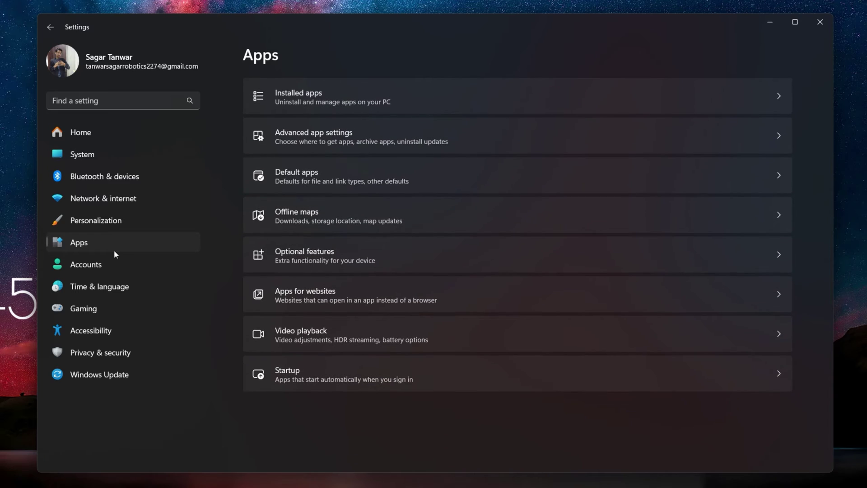
pyautogui.click(362, 102)
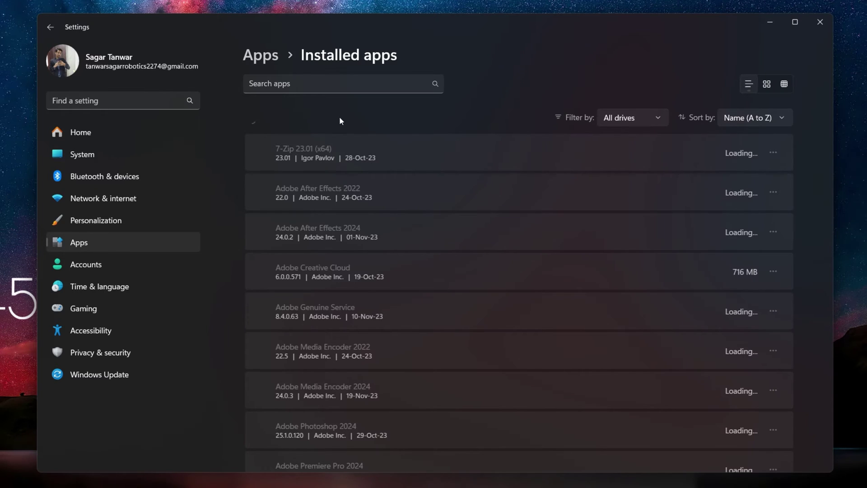
pyautogui.click(317, 85)
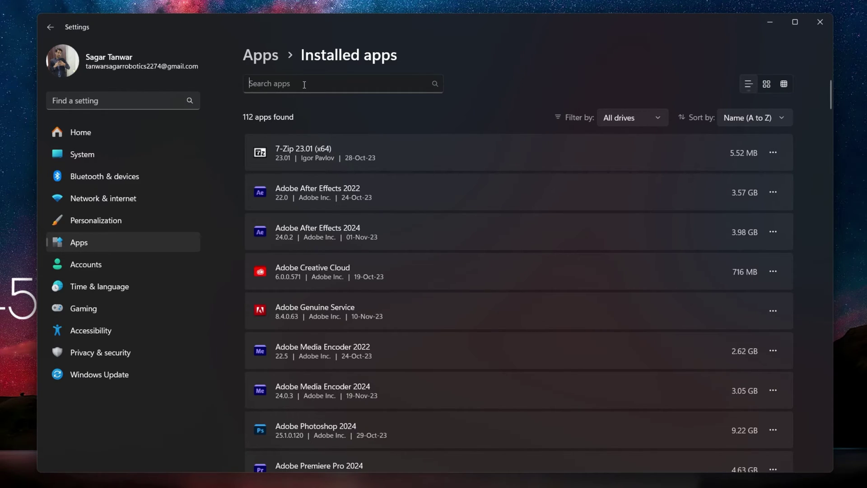
pyautogui.write('roblo')
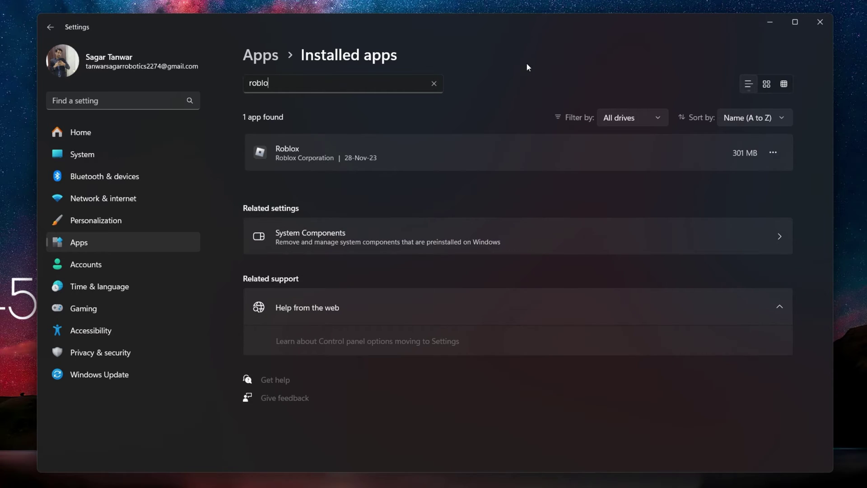
pyautogui.click(772, 153)
pyautogui.click(678, 214)
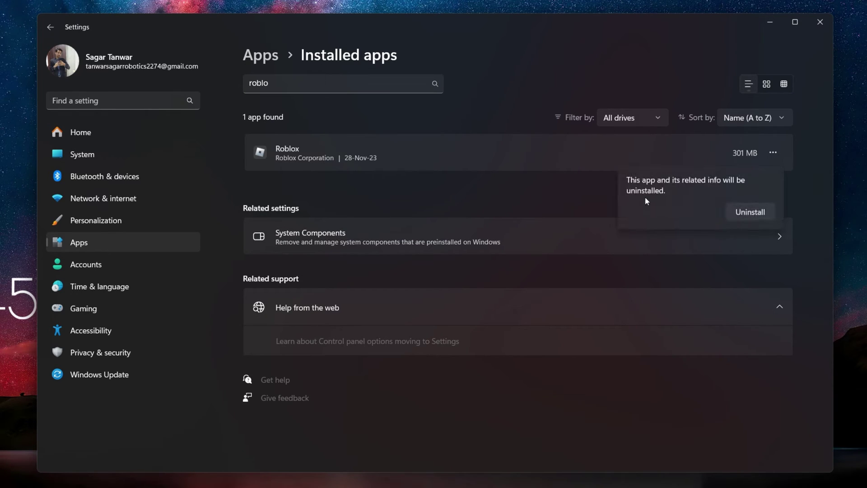
pyautogui.click(750, 211)
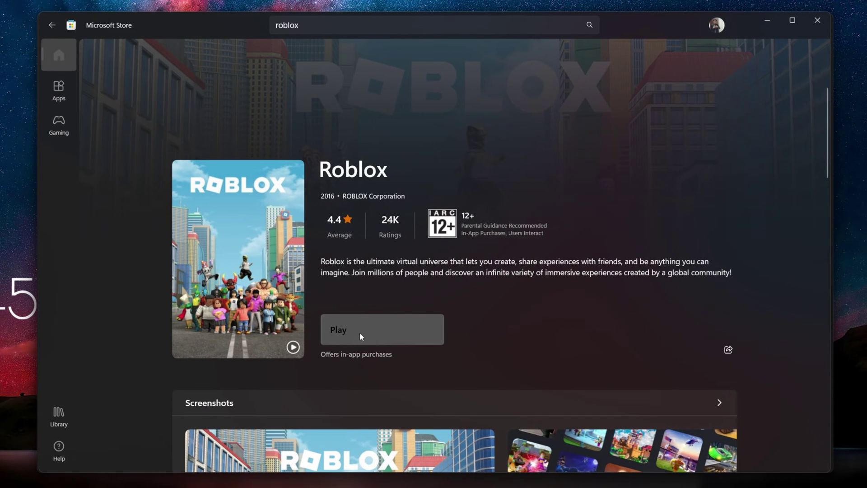
# Minimize the Microsoft Store window showing the Roblox listing
pyautogui.click(768, 21)
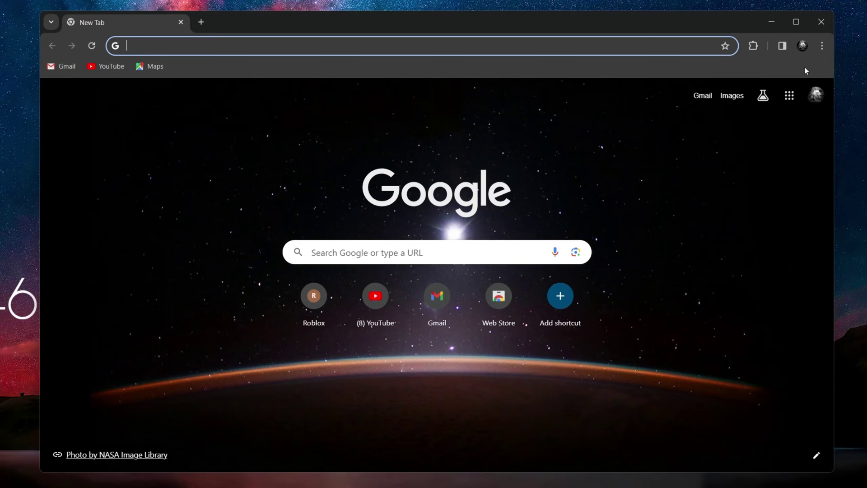
# Load roblox.com in a new Chrome incognito window
pyautogui.click(823, 45)
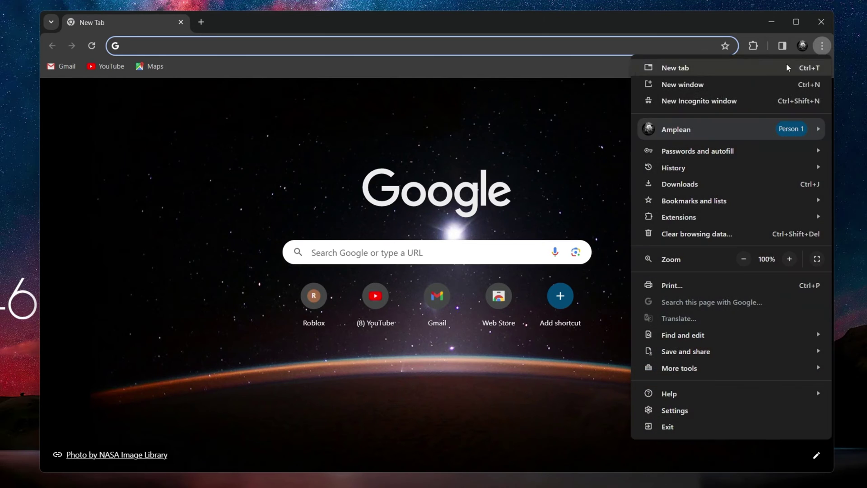
pyautogui.click(713, 100)
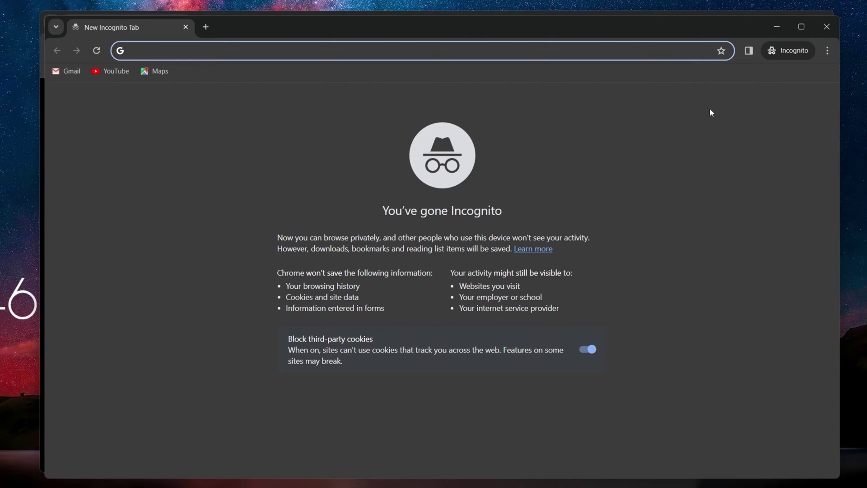
pyautogui.write('roblox.com')
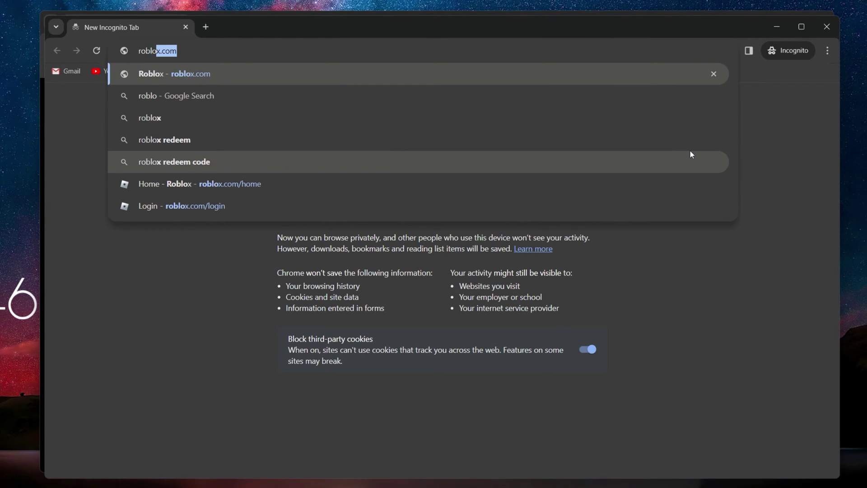
pyautogui.press('Return')
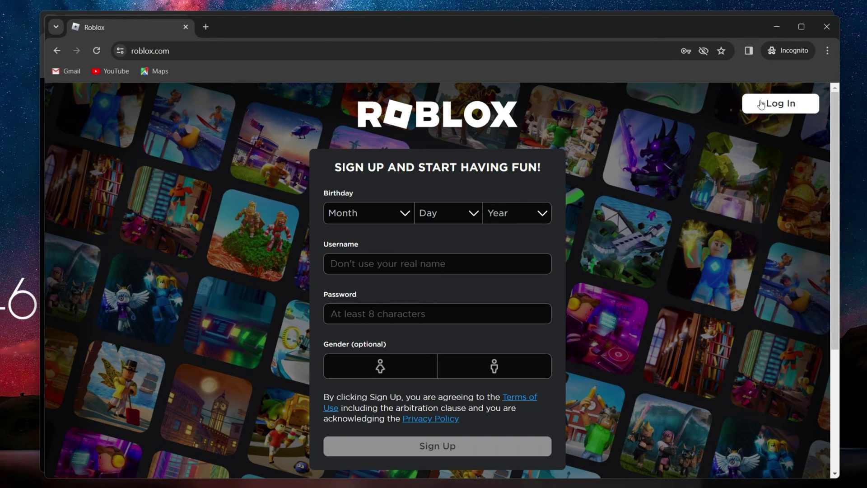
# Close the incognito window, then disable the AdBlock and IDM Integration Module extensions
pyautogui.click(776, 27)
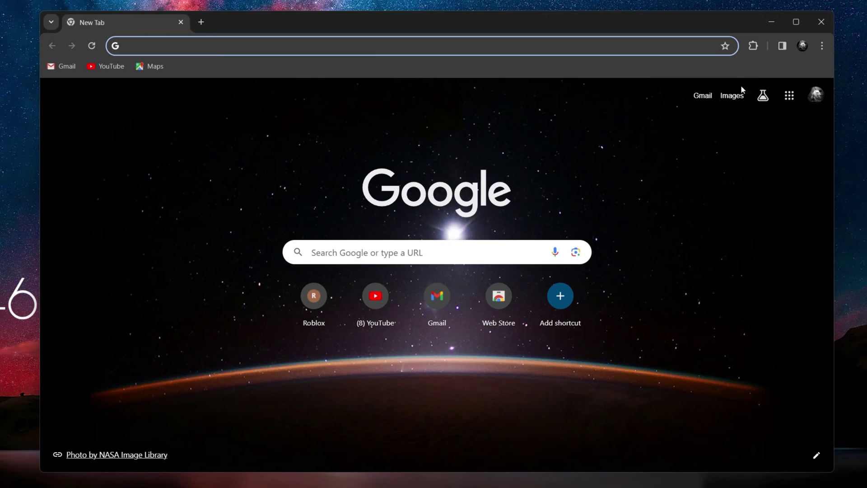
pyautogui.click(755, 46)
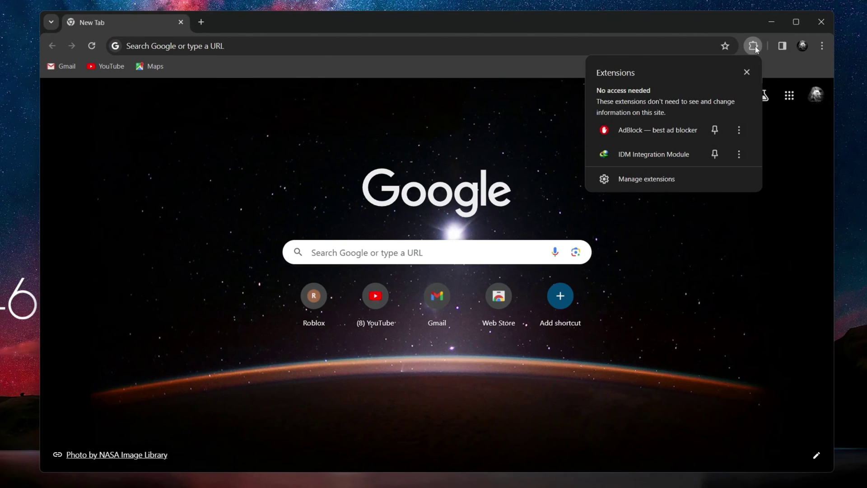
pyautogui.click(647, 179)
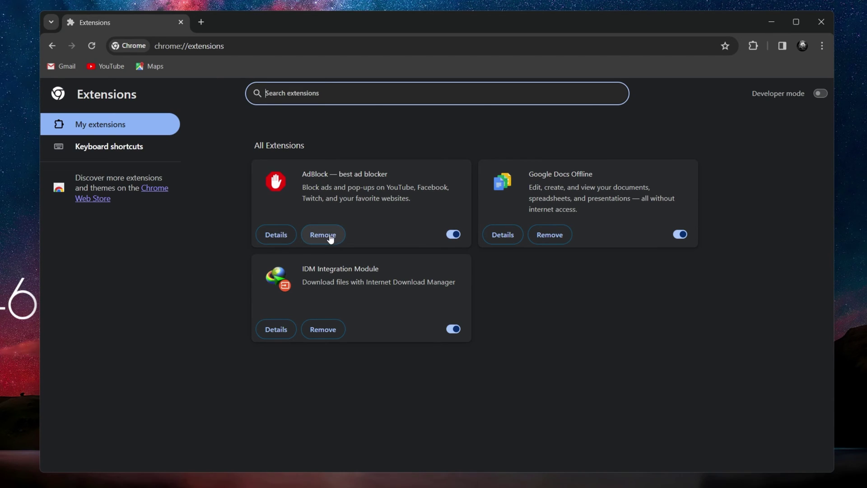
pyautogui.click(453, 235)
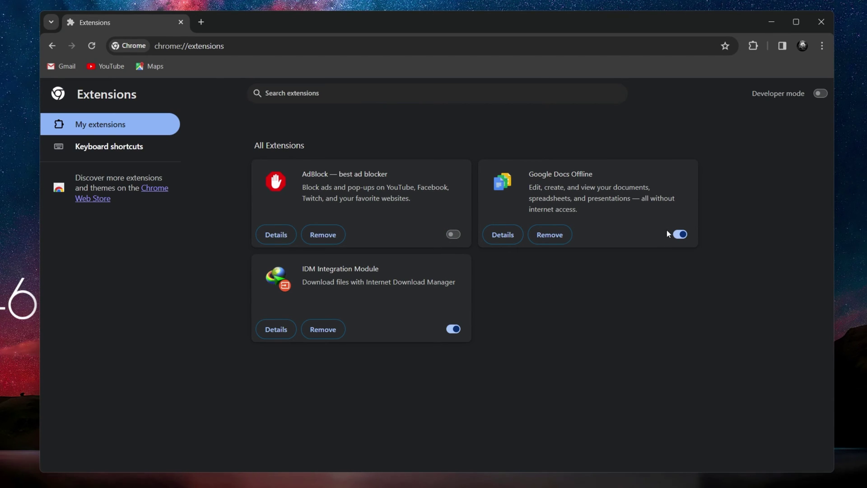
pyautogui.click(453, 329)
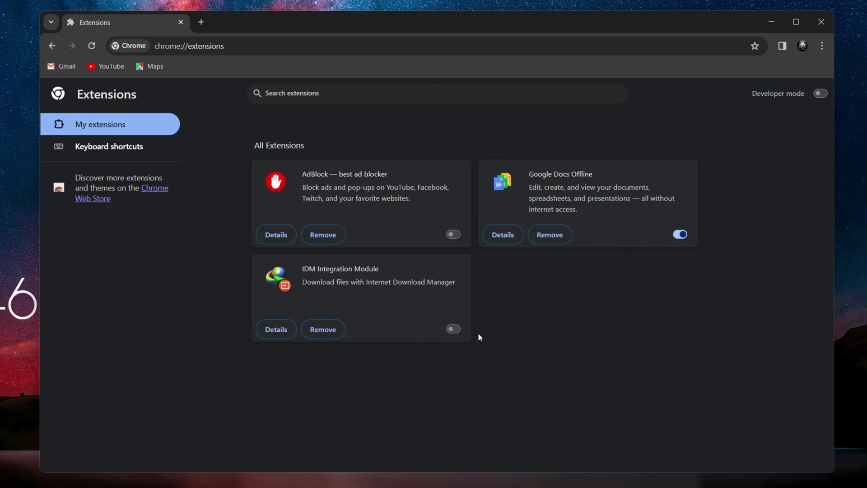
# Close the Chrome window to return to the desktop
pyautogui.click(821, 22)
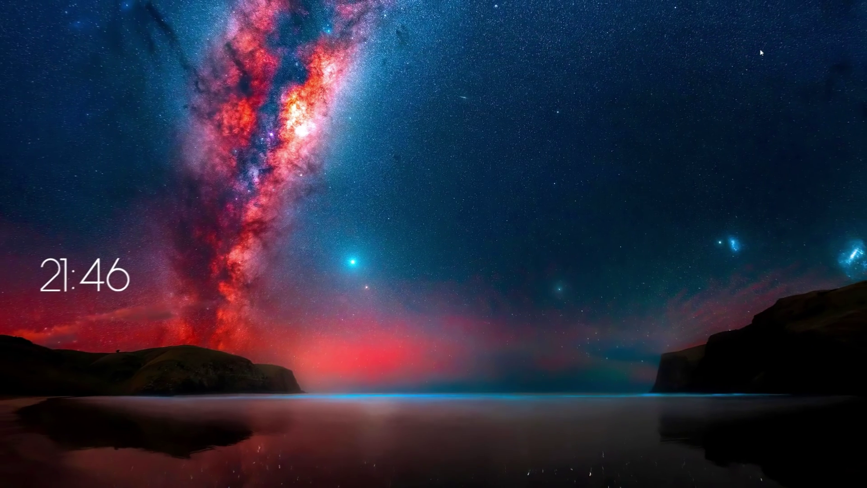